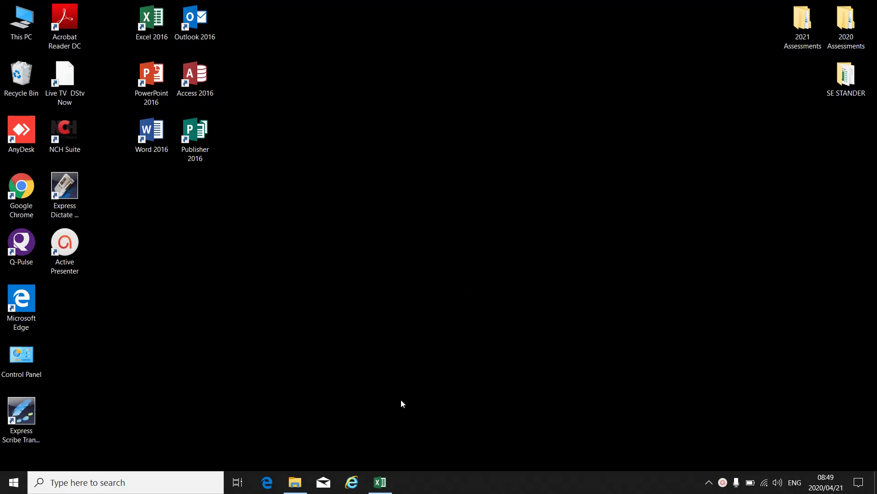
# Restore the List workbook and select cell A1 of the GENDER/CITY/YEAR table
pyautogui.click(383, 488)
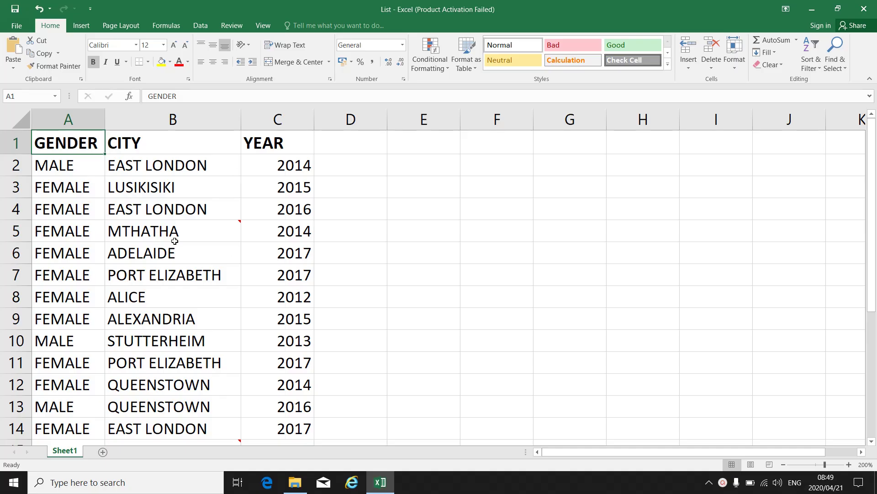
pyautogui.moveTo(173, 233)
pyautogui.scroll(-7, 87, 159)
pyautogui.scroll(5, 155, 280)
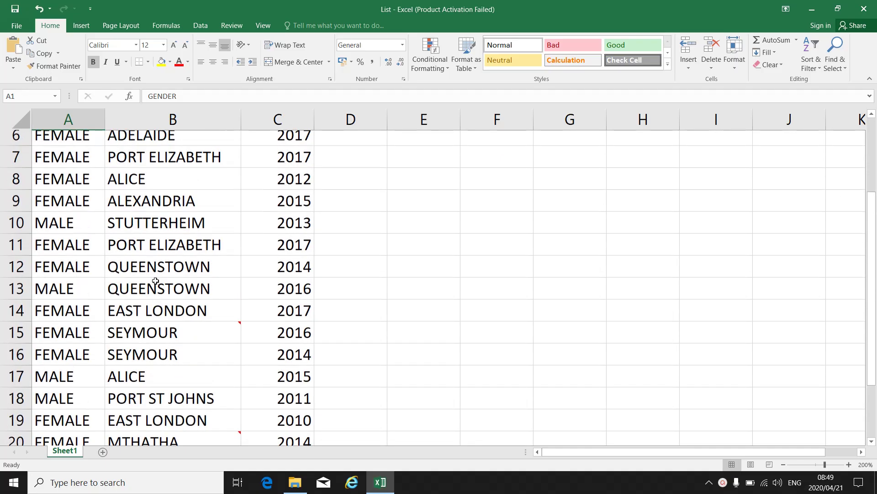
pyautogui.scroll(2, 156, 281)
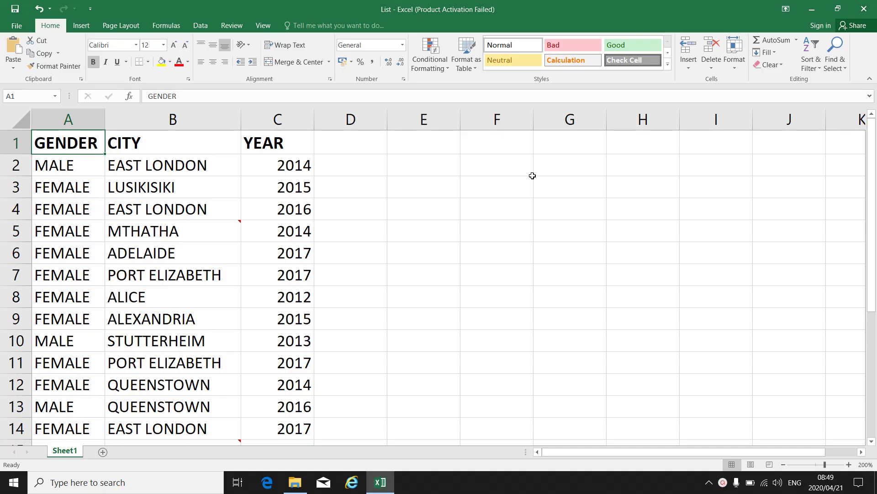
pyautogui.click(135, 149)
pyautogui.click(66, 136)
# Switch on Filter from Sort & Filter for the GENDER, CITY and YEAR header row
pyautogui.click(821, 70)
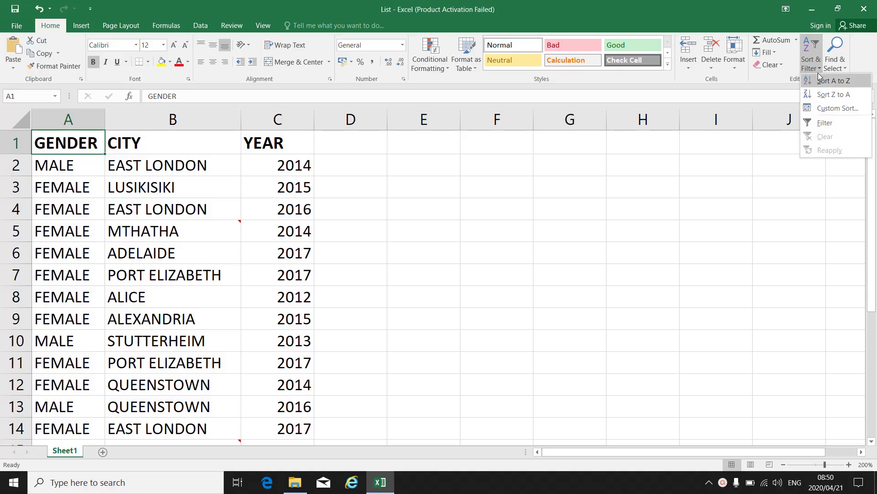
pyautogui.click(824, 122)
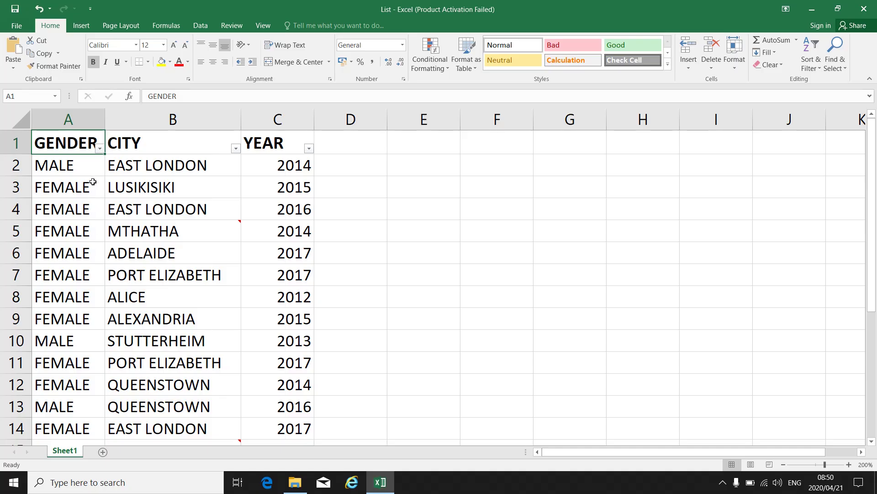
# Filter the GENDER column to MALE only, leaving 6 of 20 records
pyautogui.click(99, 149)
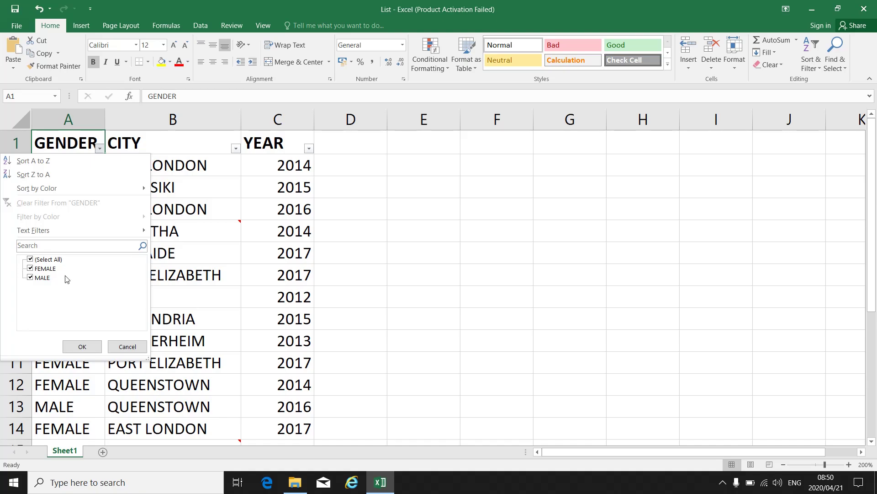
pyautogui.click(40, 260)
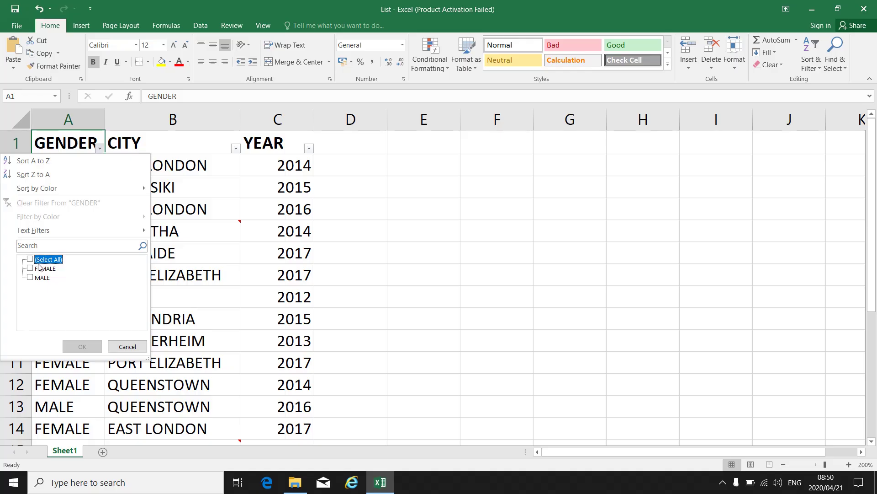
pyautogui.click(36, 278)
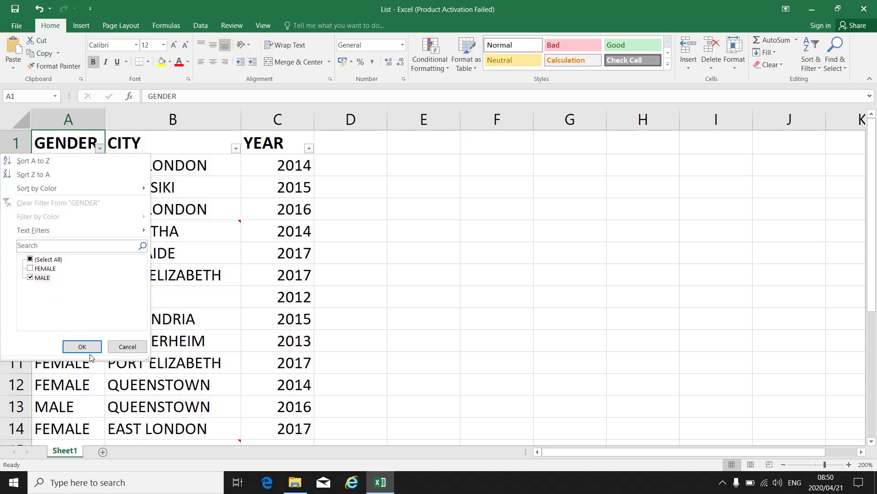
pyautogui.click(83, 347)
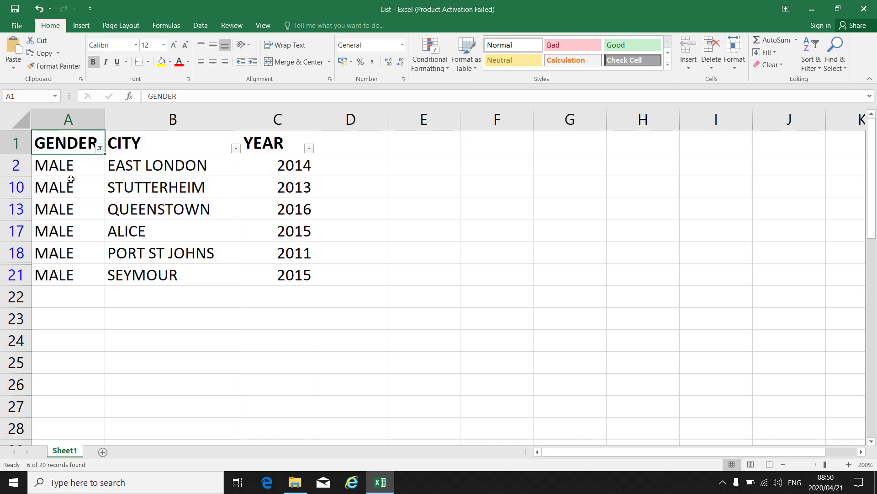
pyautogui.moveTo(101, 154)
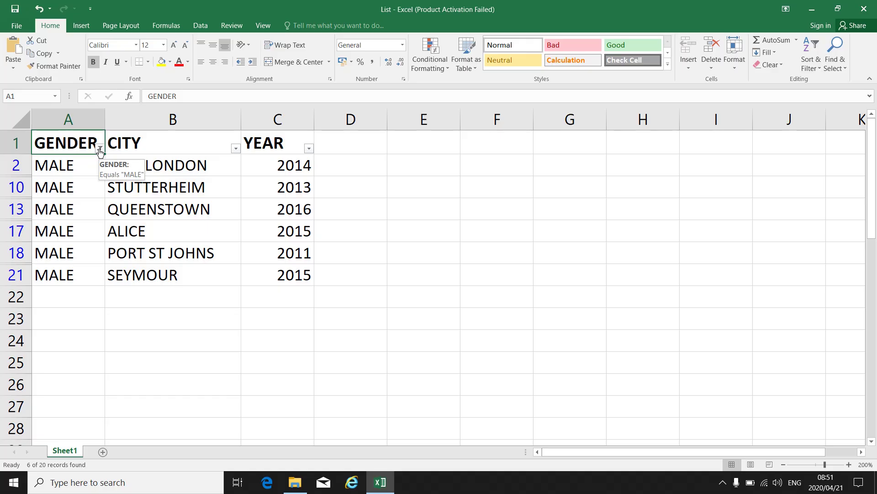
# Switch the GENDER filter from MALE to FEMALE only, showing 14 of 20 records
pyautogui.click(100, 149)
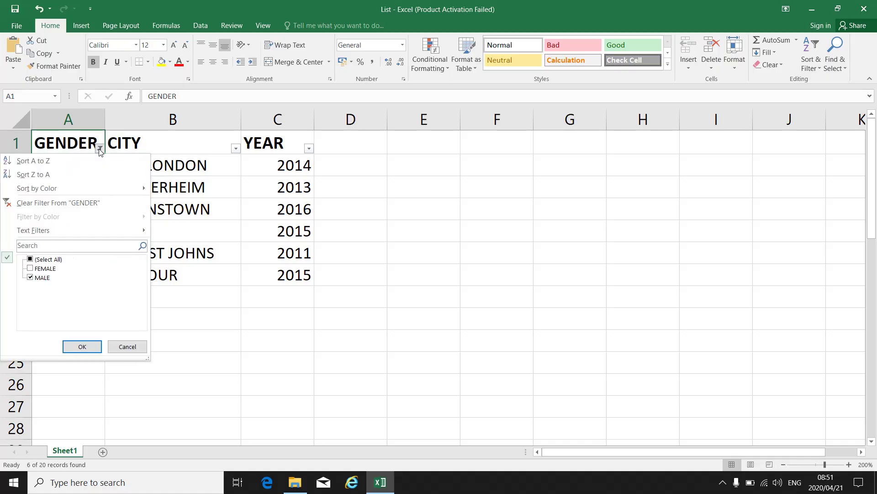
pyautogui.click(46, 269)
pyautogui.click(41, 260)
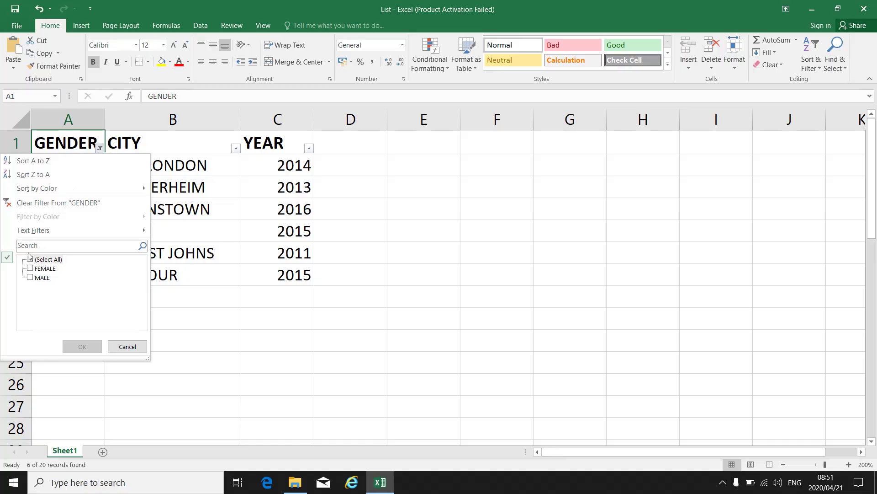
pyautogui.click(46, 270)
pyautogui.click(83, 346)
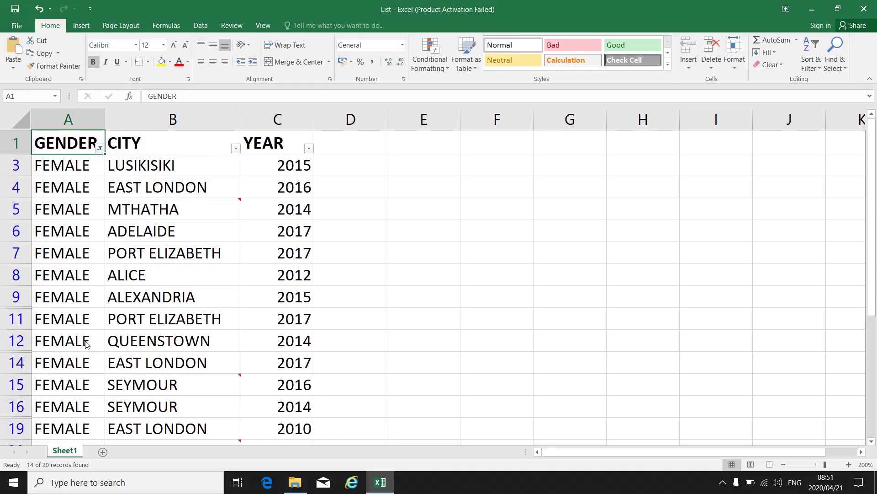
pyautogui.scroll(-4, 233, 313)
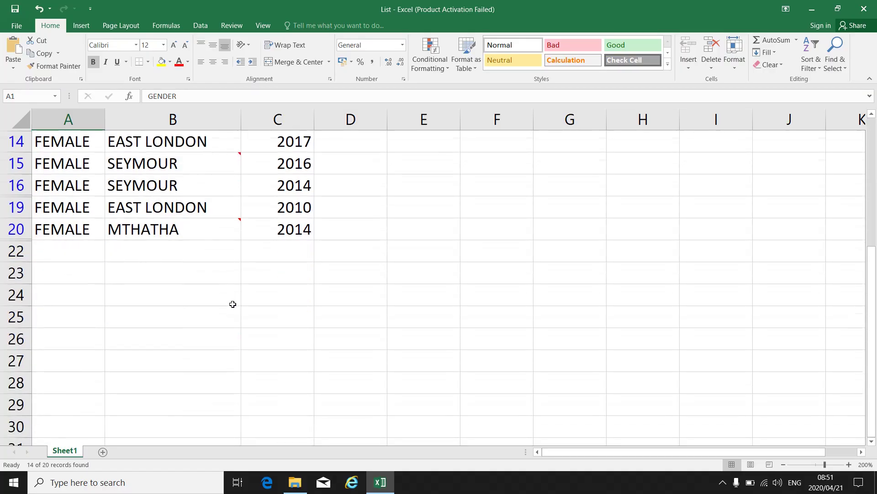
pyautogui.scroll(4, 233, 304)
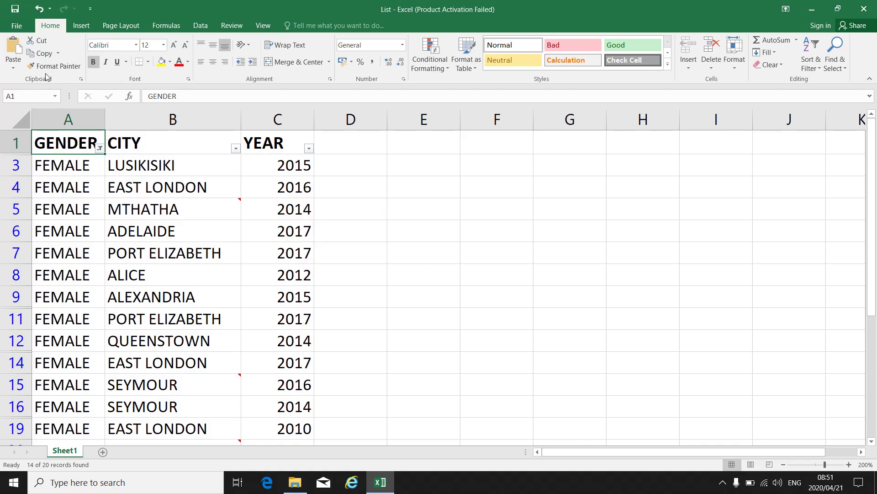
pyautogui.click(17, 26)
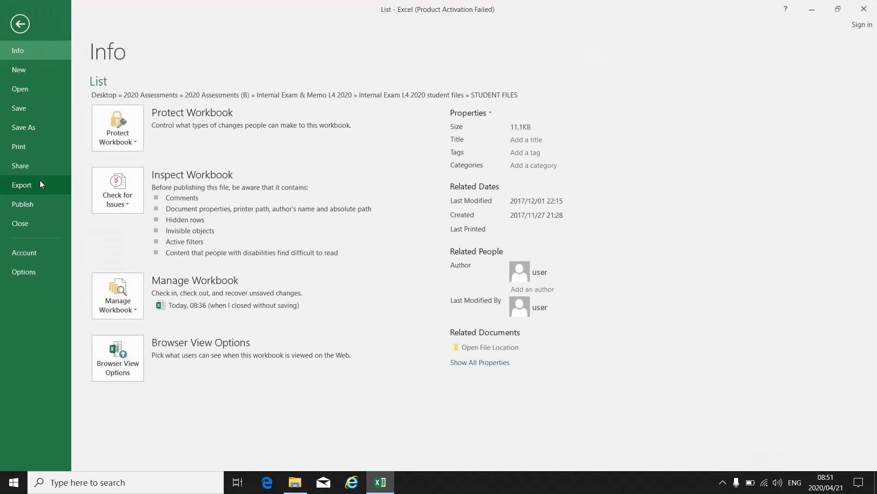
pyautogui.click(34, 146)
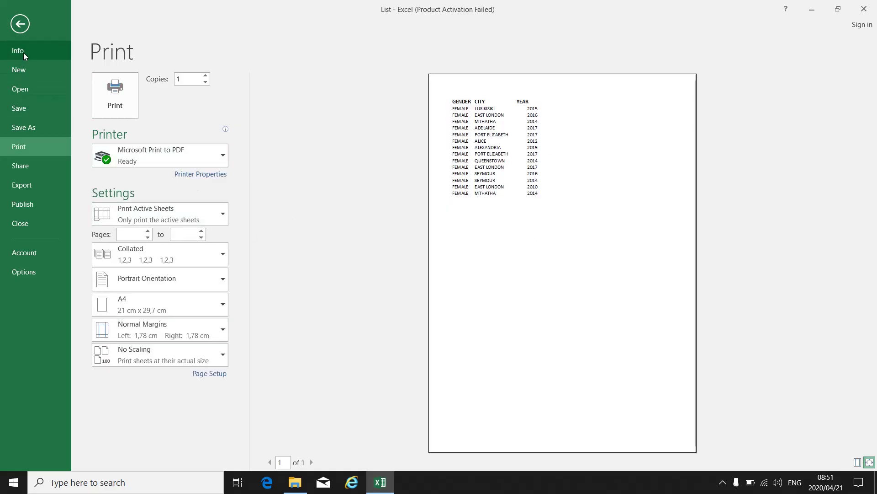
pyautogui.click(22, 21)
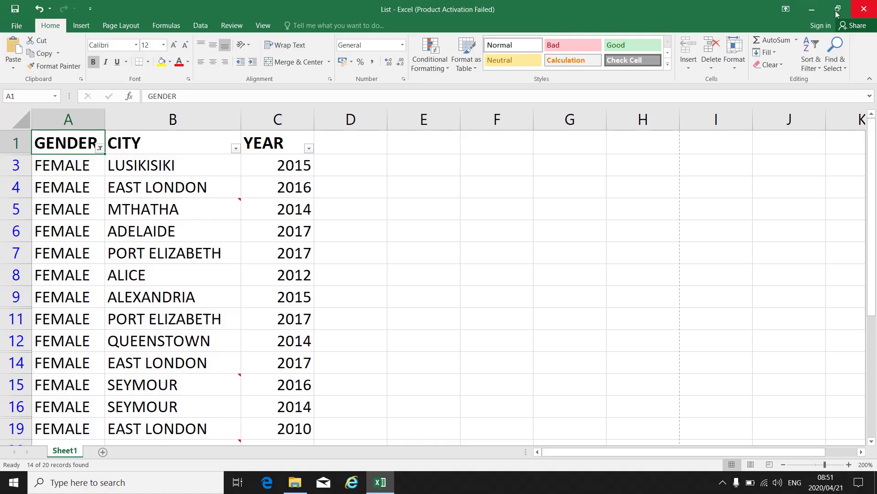
# Minimize Excel, launch Word, dismiss the activation wizard and start a blank document
pyautogui.click(812, 9)
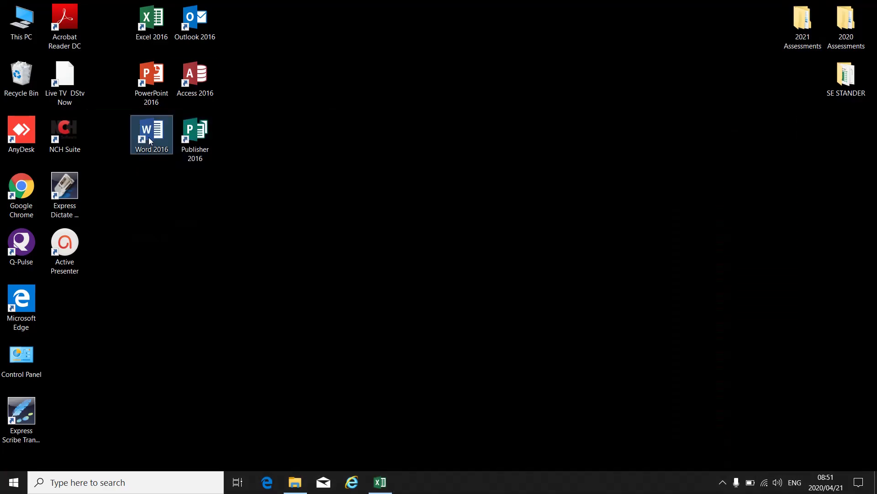
pyautogui.doubleClick(149, 137)
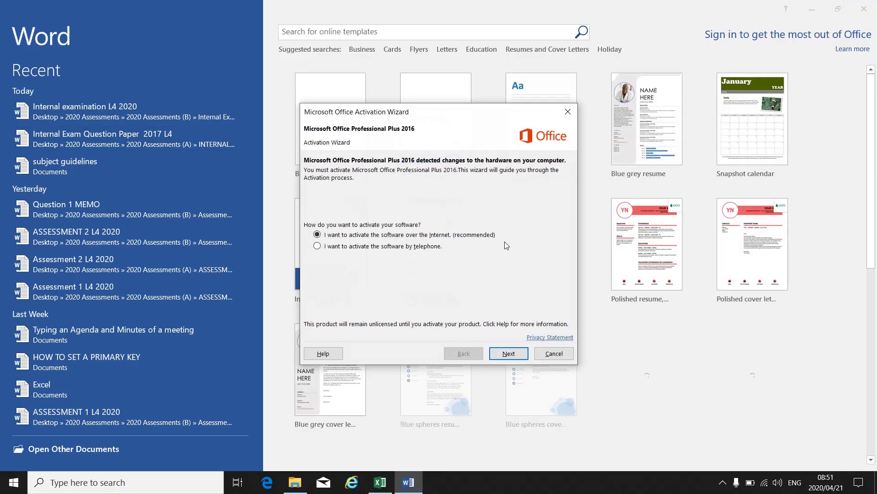
pyautogui.click(568, 112)
pyautogui.click(324, 116)
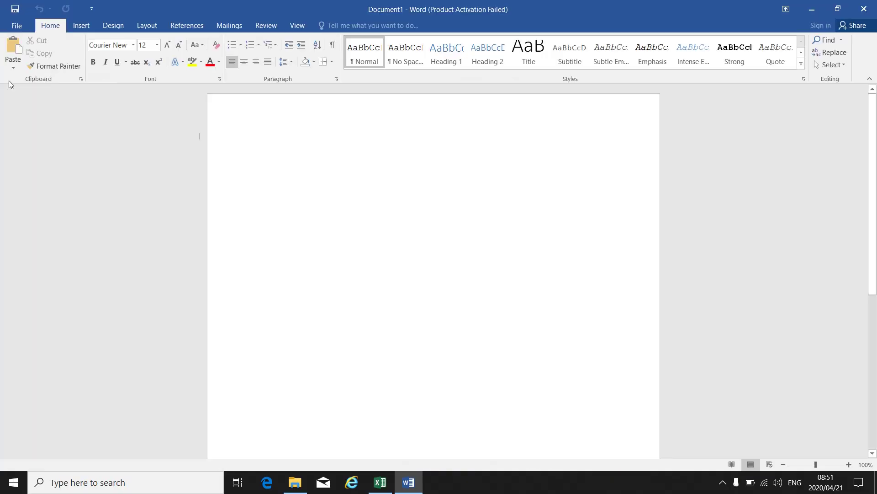
# Paste the filtered FEMALE list screenshot into the document and return to Excel
pyautogui.click(14, 64)
pyautogui.click(13, 53)
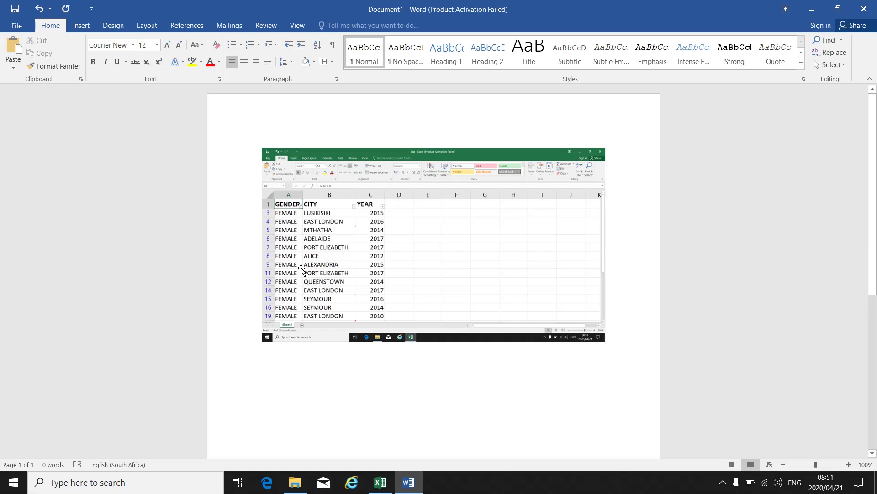
pyautogui.click(380, 482)
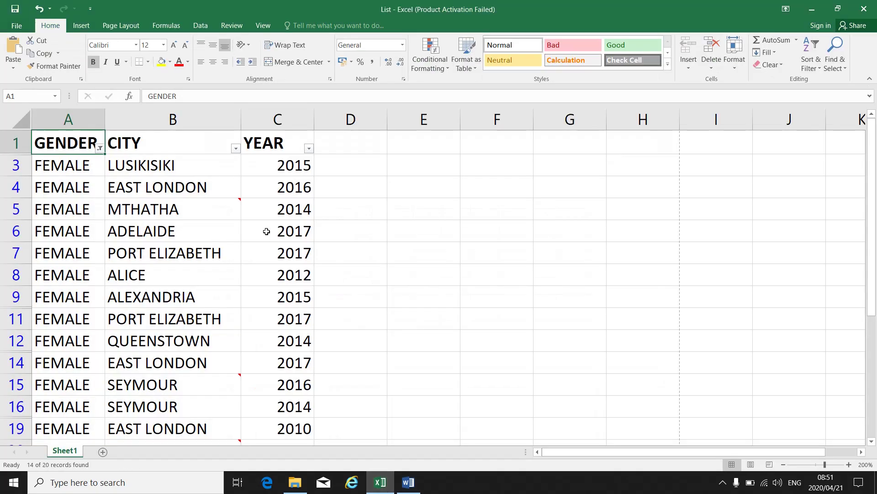
# Tick (Select All) in the GENDER filter so all 20 MALE and FEMALE rows show
pyautogui.click(100, 149)
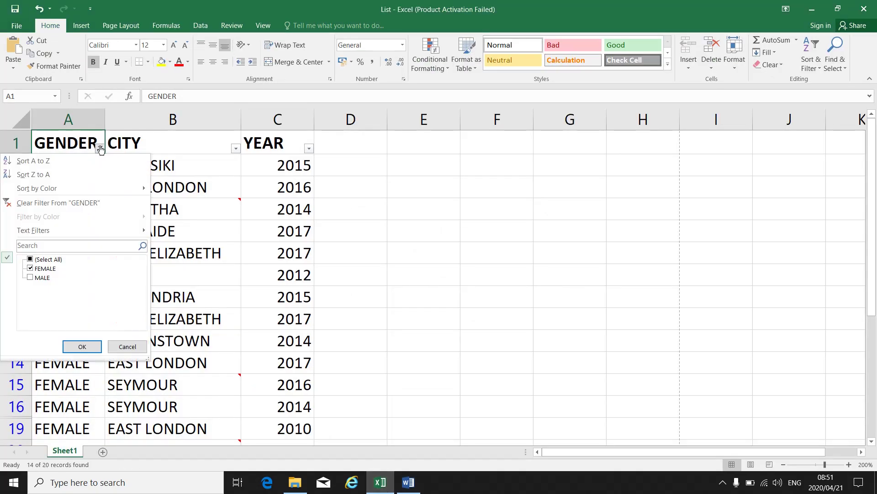
pyautogui.click(47, 259)
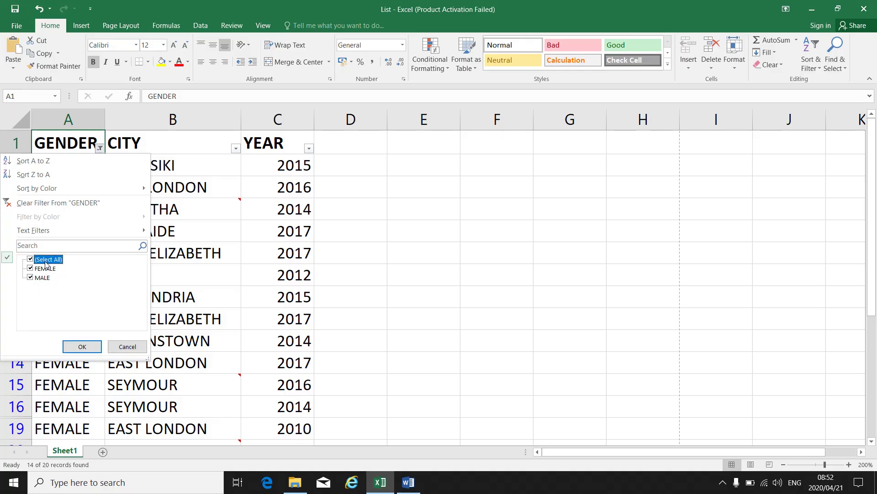
pyautogui.click(83, 347)
pyautogui.scroll(-5, 249, 315)
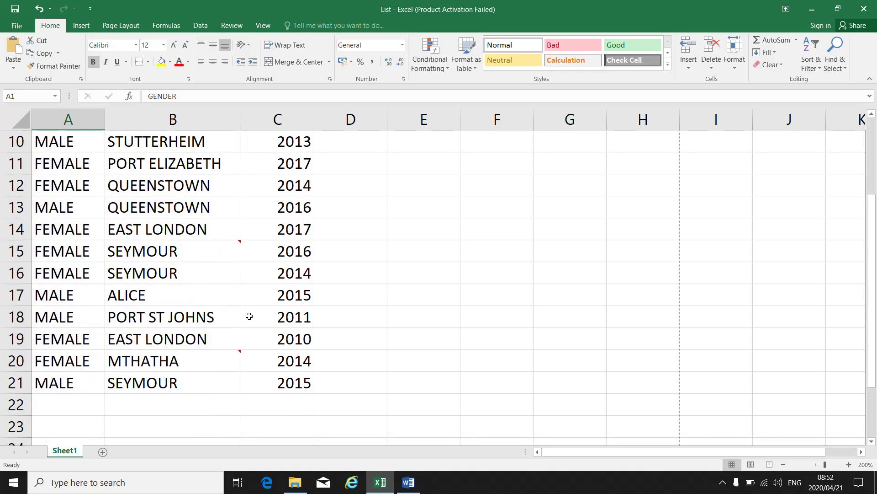
pyautogui.scroll(5, 249, 316)
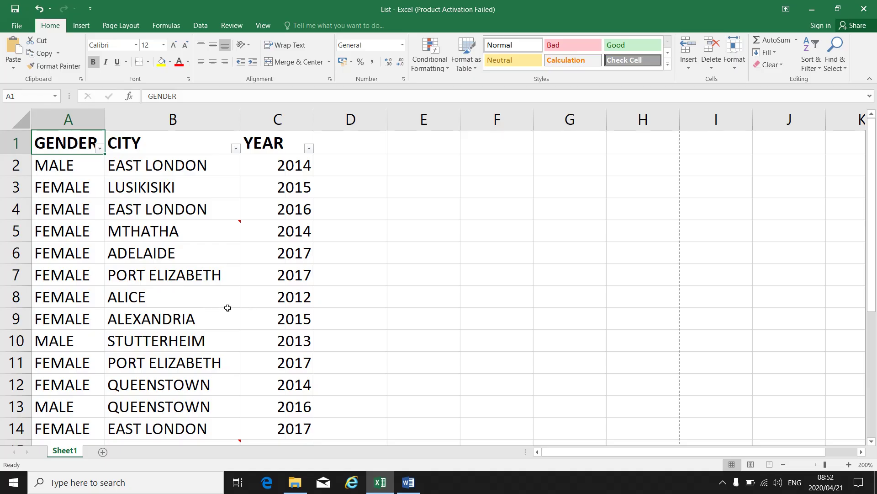
# Turn off AutoFilter on the header row, then reselect cell A1
pyautogui.click(818, 70)
pyautogui.click(821, 122)
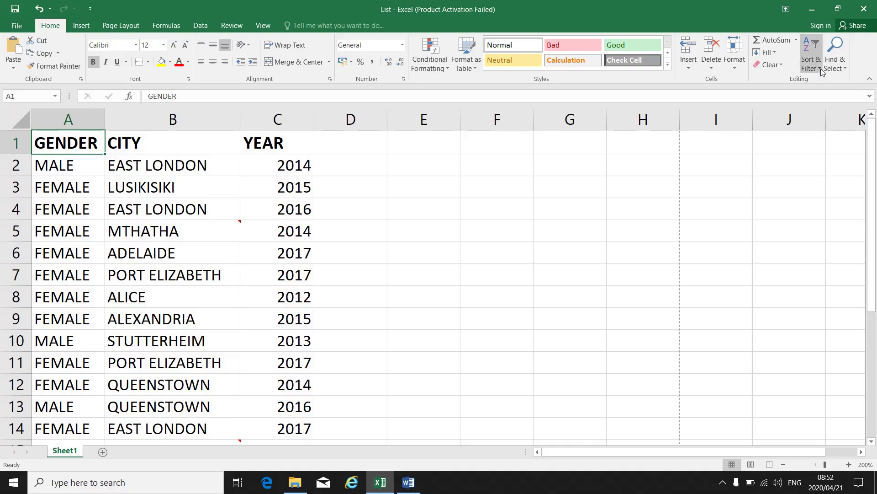
pyautogui.click(114, 236)
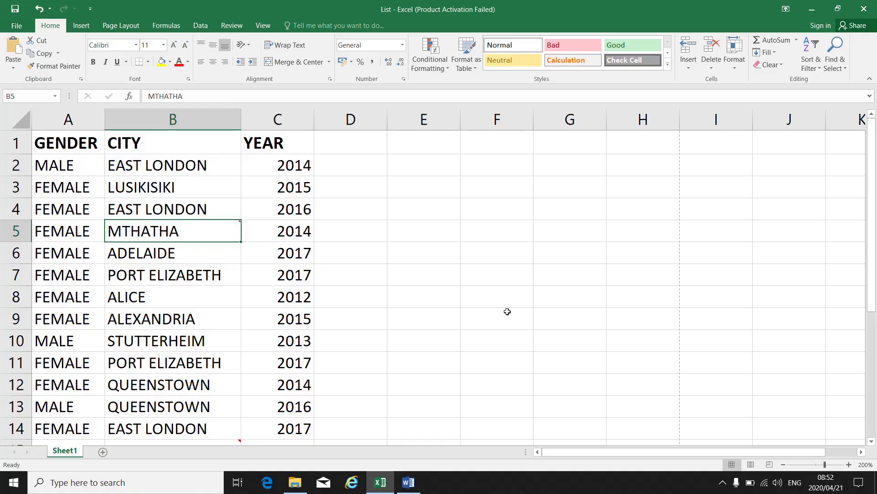
pyautogui.click(59, 147)
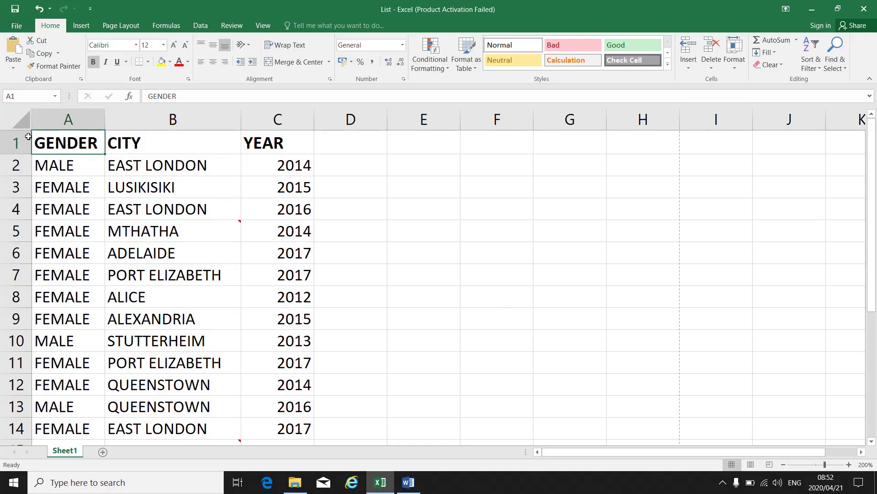
# Open the Custom Sort dialog for the list, with row 1 treated as headers
pyautogui.click(822, 72)
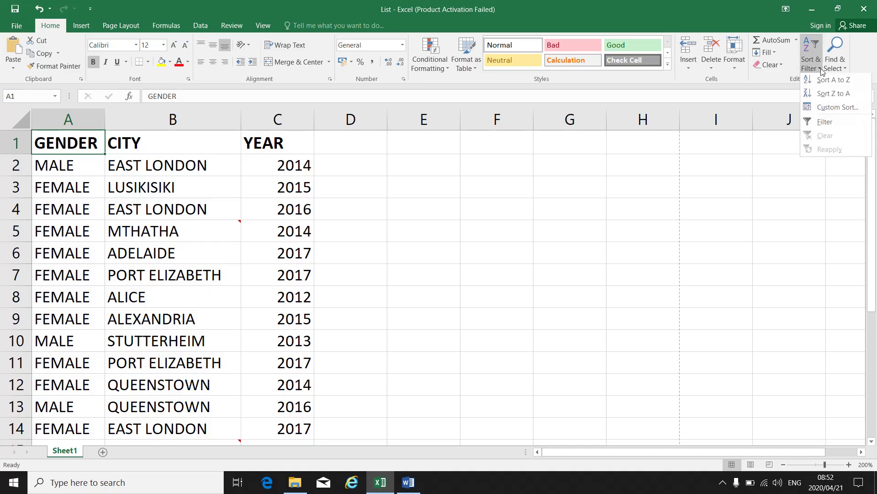
pyautogui.click(831, 108)
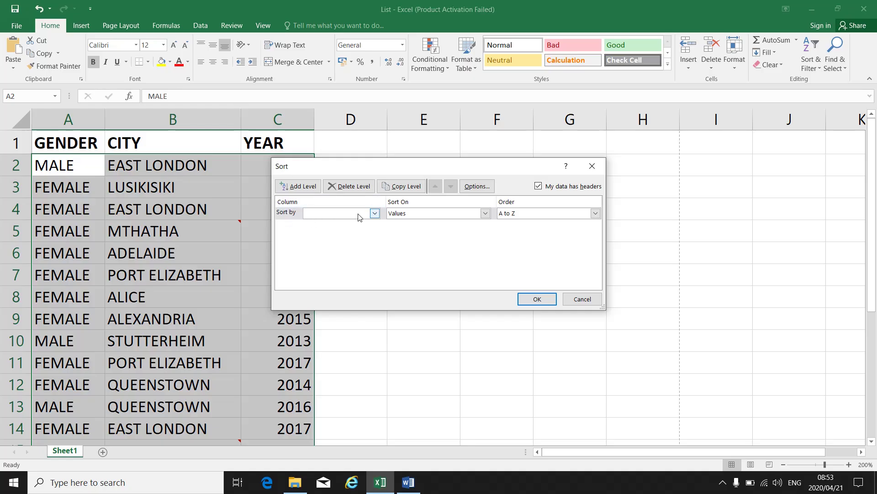
# Sort first by CITY, A to Z, and add a second sort level
pyautogui.click(374, 214)
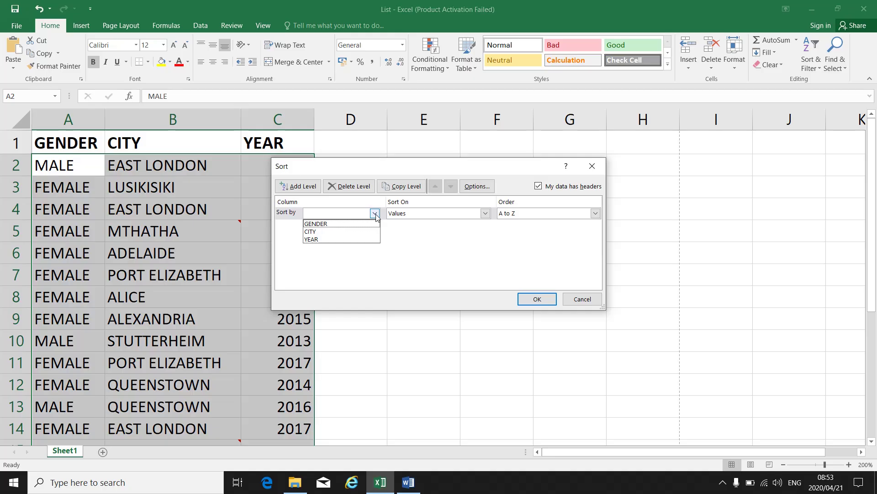
pyautogui.click(305, 232)
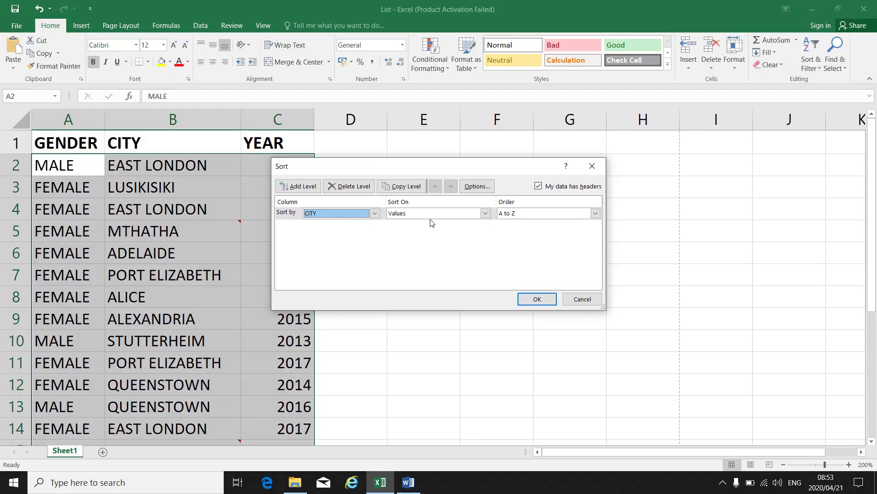
pyautogui.click(596, 215)
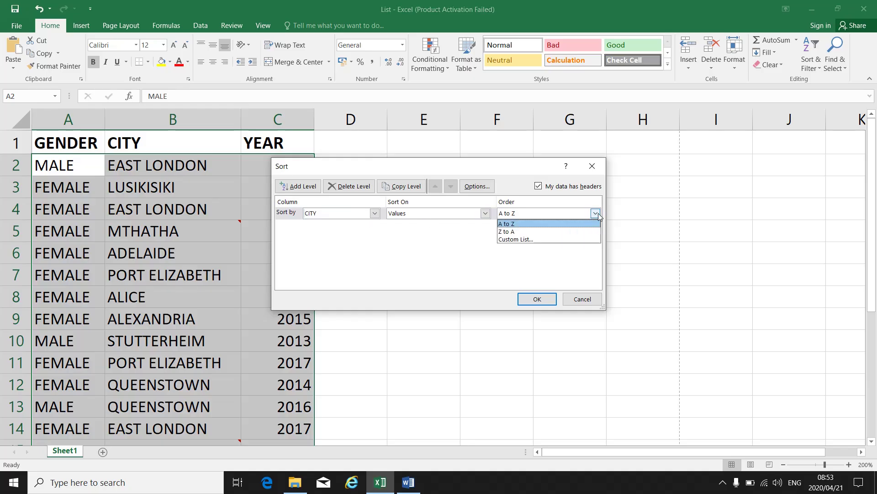
pyautogui.click(513, 224)
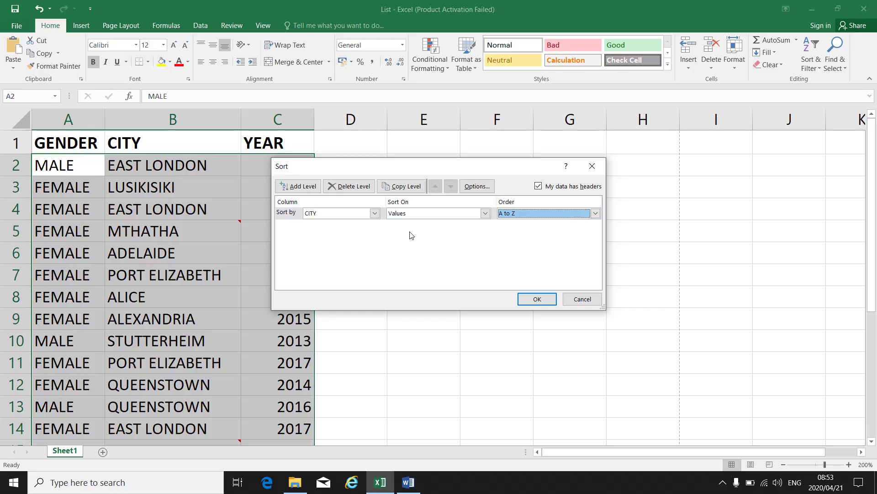
pyautogui.click(300, 187)
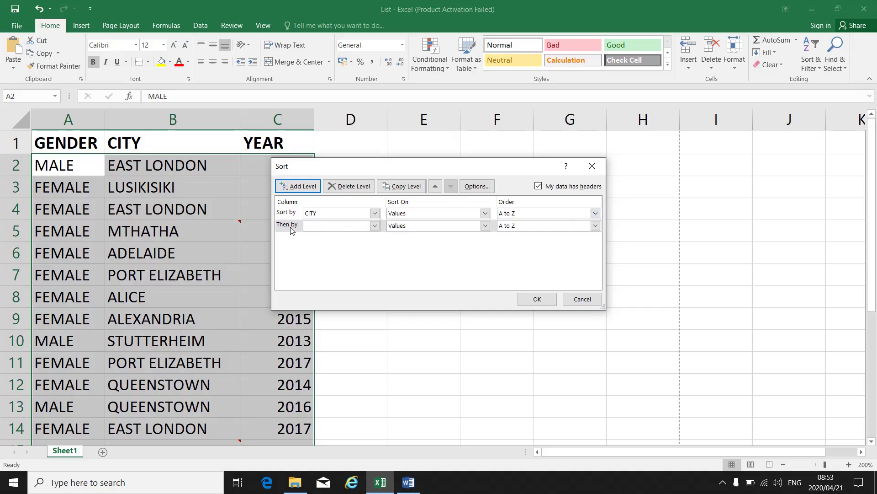
# Set the second sort level to YEAR, Smallest to Largest
pyautogui.click(375, 226)
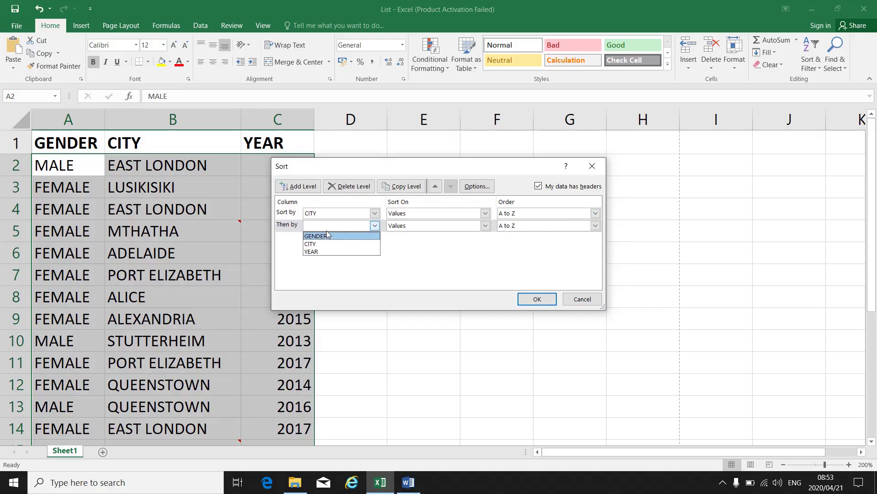
pyautogui.click(325, 252)
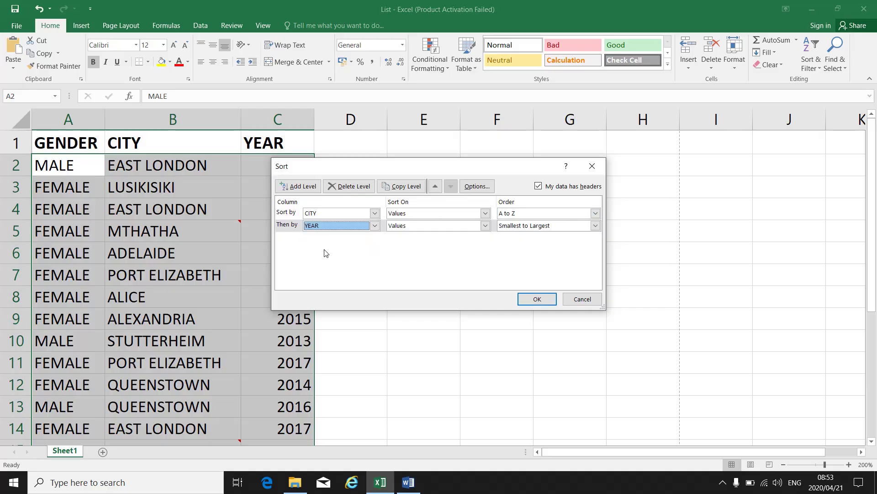
pyautogui.click(595, 226)
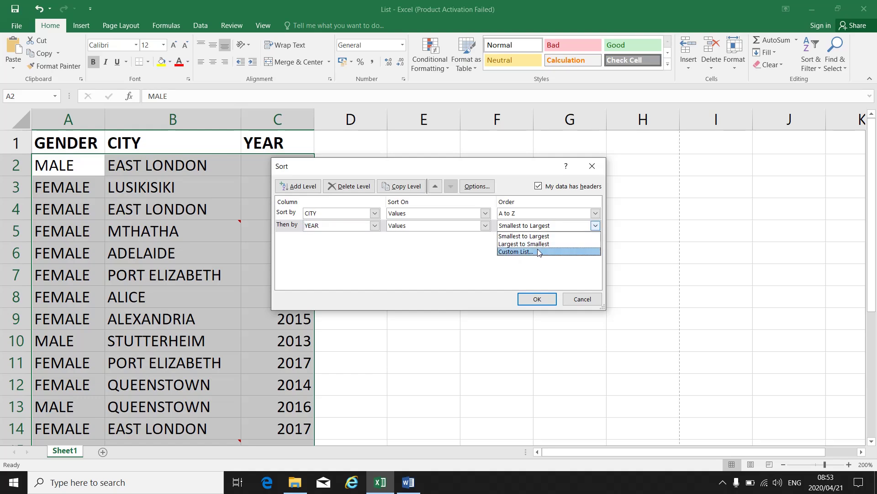
pyautogui.click(523, 236)
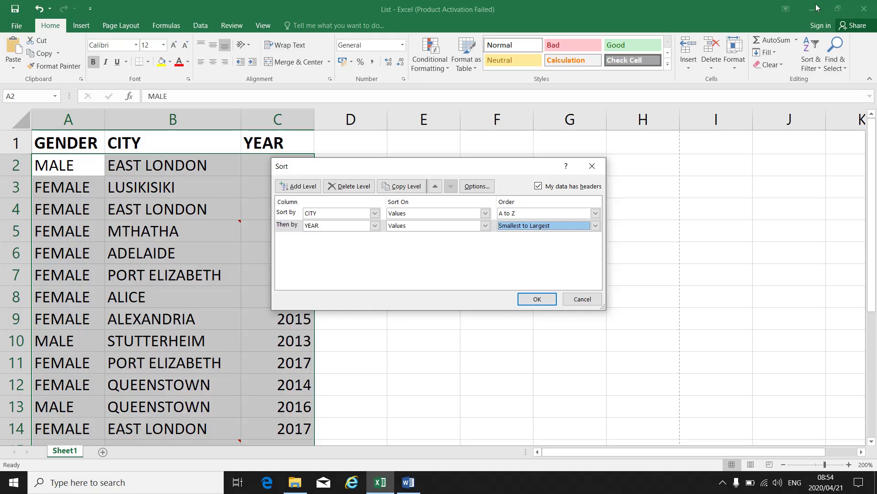
# Apply the CITY-then-YEAR sort and paste its screenshot below the first picture in Word
pyautogui.click(537, 298)
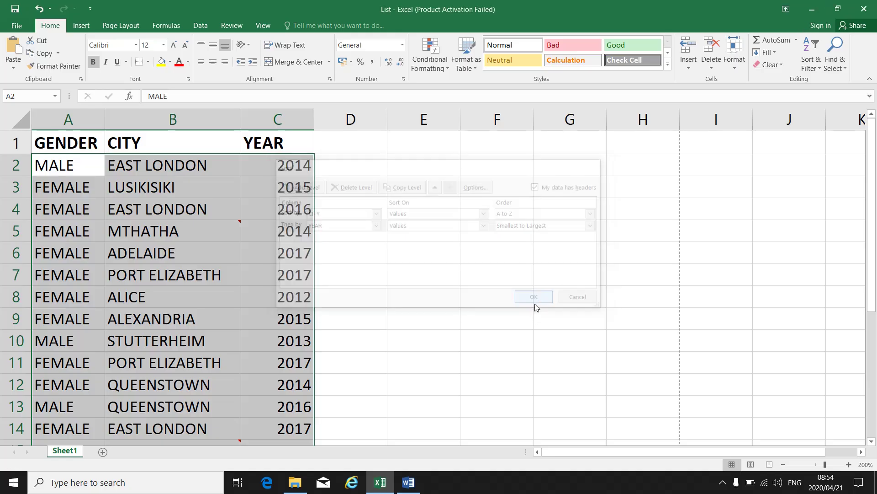
pyautogui.click(813, 10)
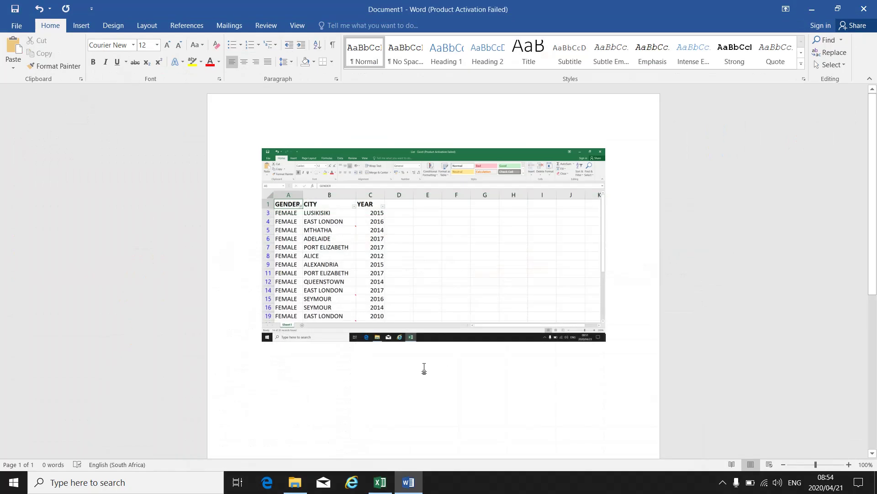
pyautogui.hotkey('shift', 'Left')
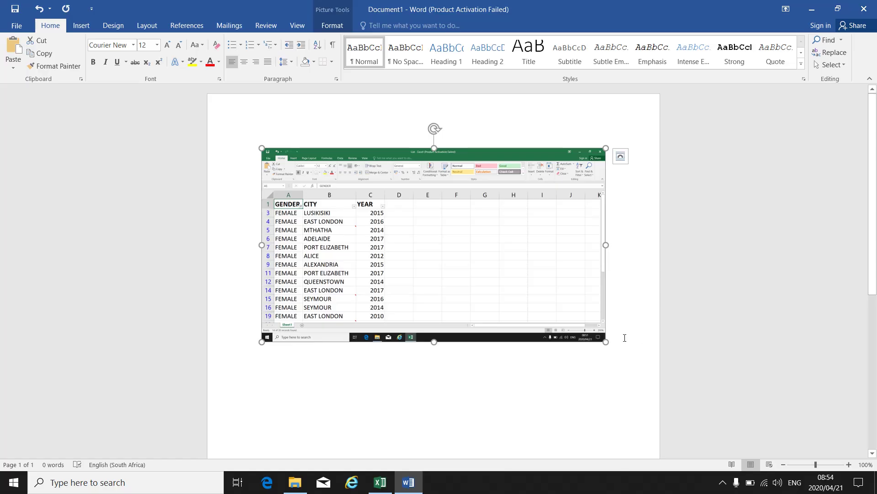
pyautogui.click(625, 338)
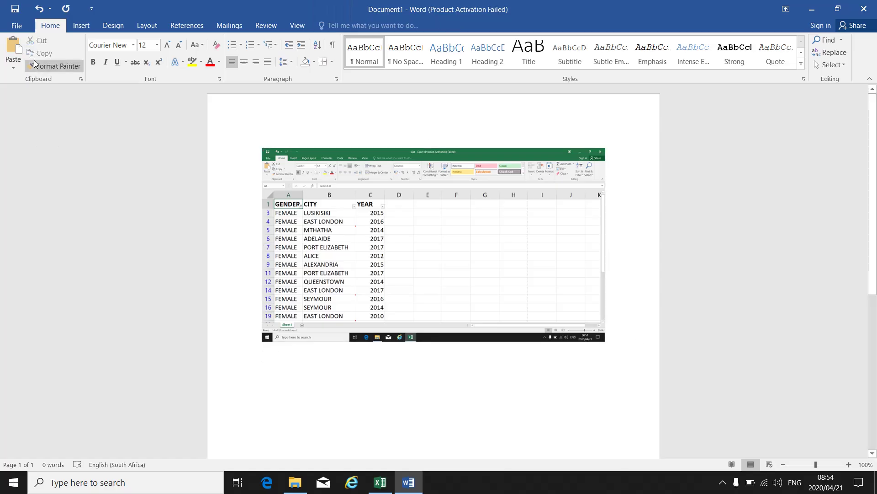
pyautogui.click(11, 48)
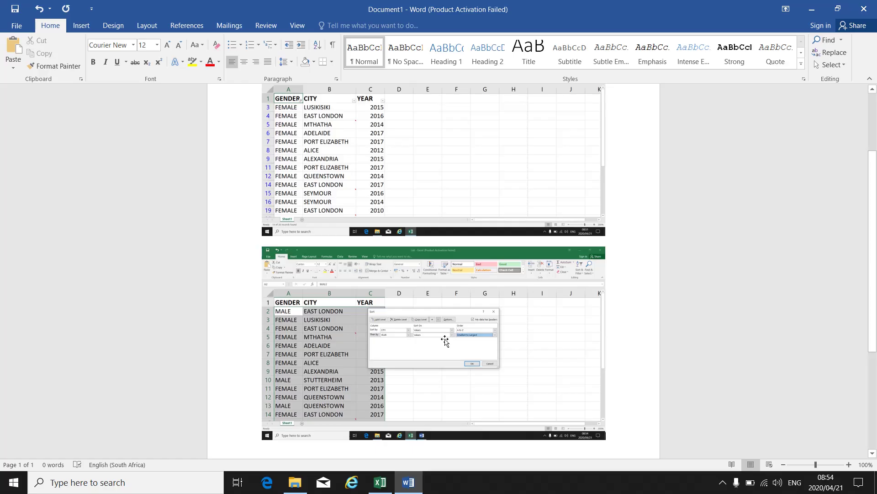
pyautogui.click(380, 482)
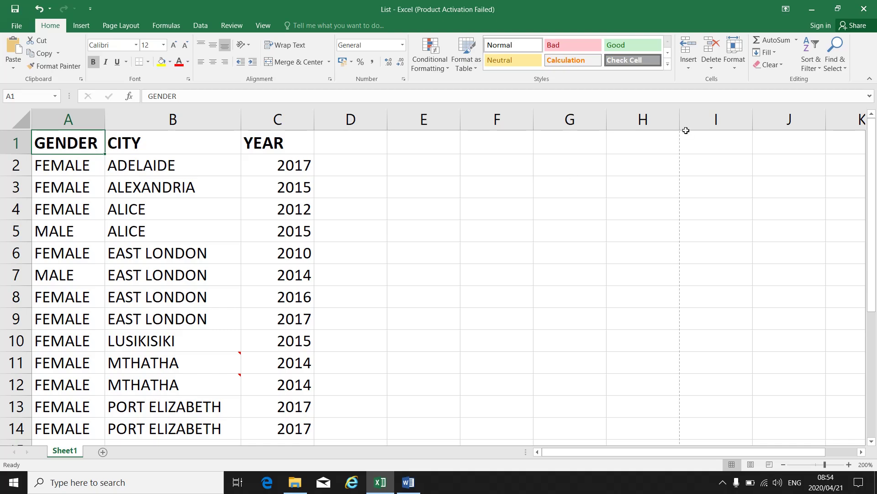
# Turn header filtering back on and filter CITY to only PORT ELIZABETH, showing 2 of 20 records
pyautogui.click(819, 69)
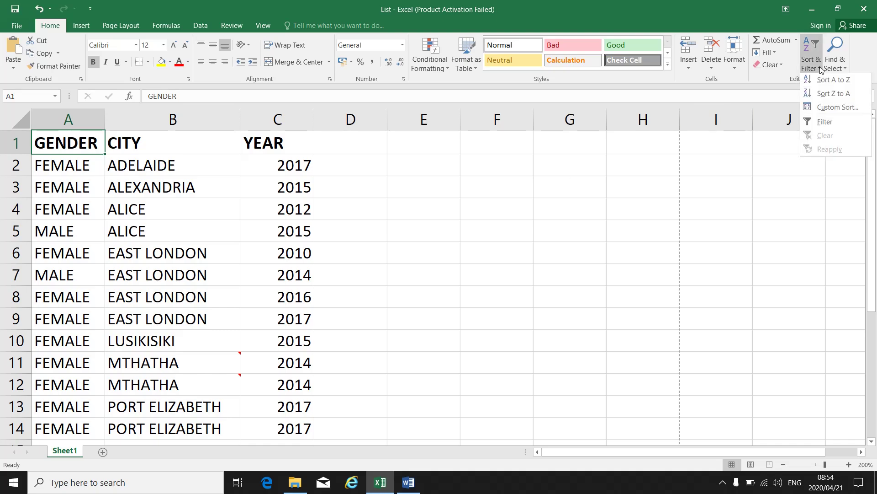
pyautogui.click(825, 121)
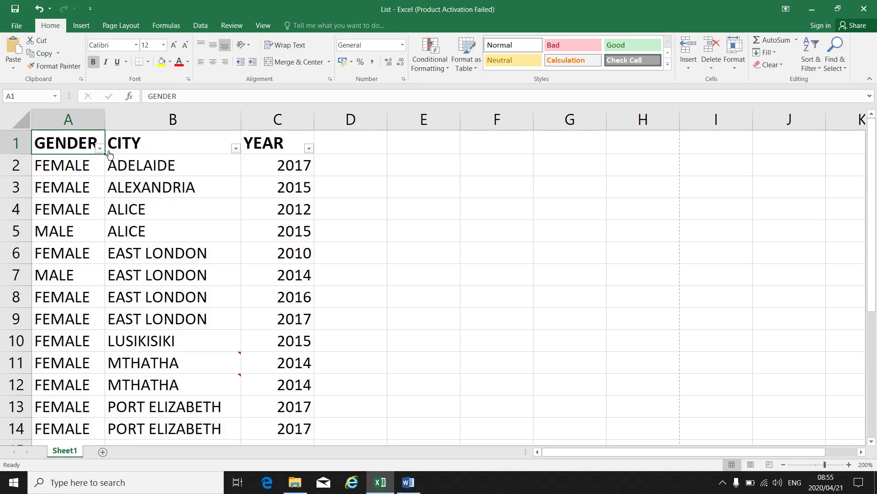
pyautogui.click(236, 148)
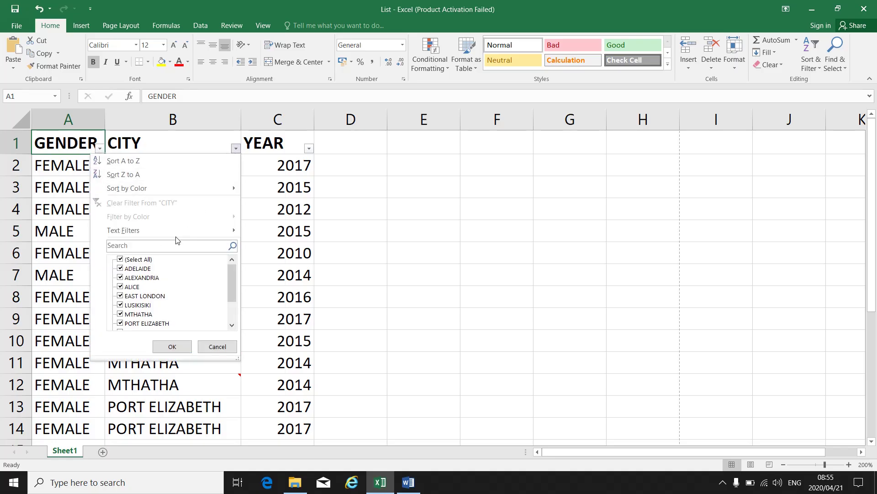
pyautogui.click(122, 259)
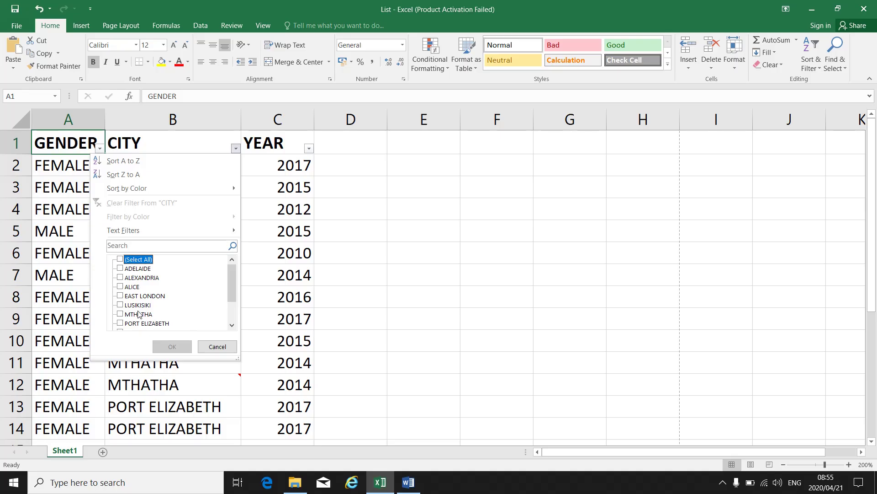
pyautogui.scroll(-2, 172, 305)
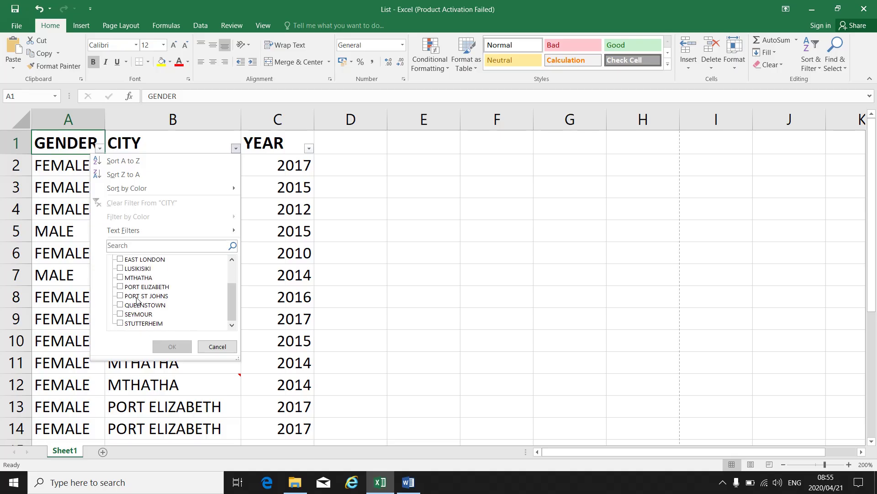
pyautogui.click(129, 287)
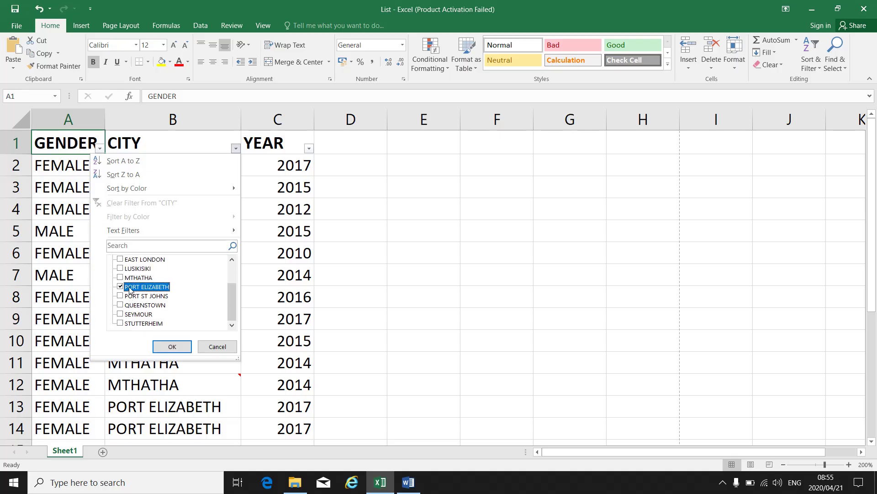
pyautogui.click(173, 347)
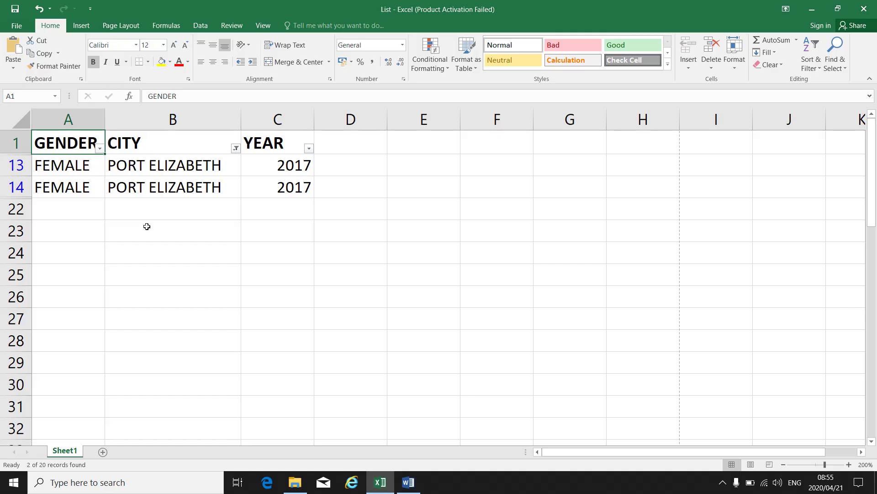
pyautogui.click(236, 149)
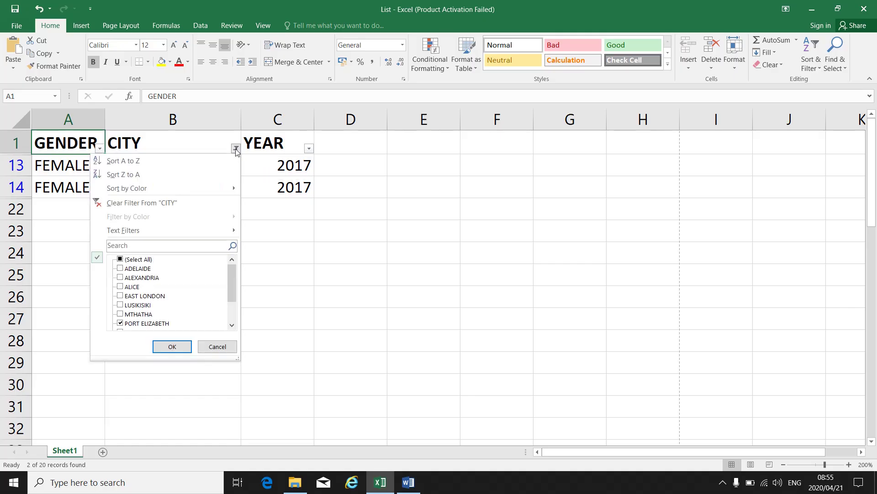
# Reselect (Select All) in the CITY filter, then toggle Filter off and undo to keep the dropdowns
pyautogui.click(153, 260)
pyautogui.click(172, 347)
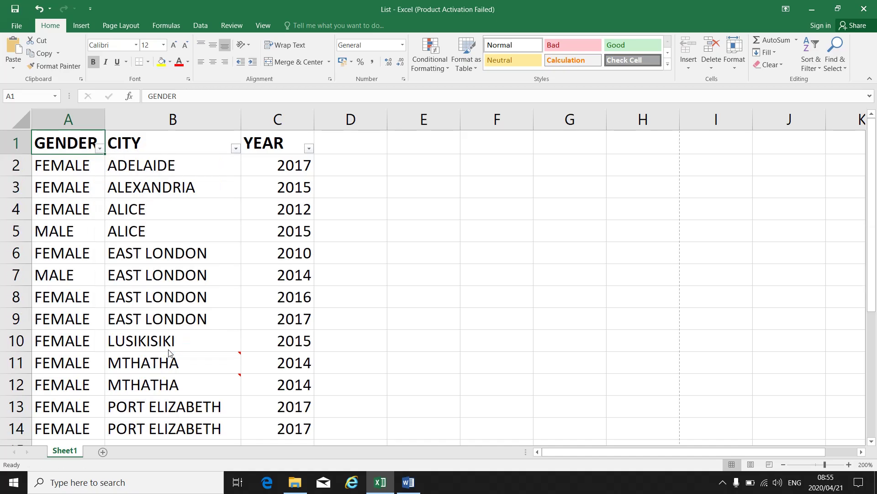
pyautogui.scroll(-5, 200, 342)
pyautogui.scroll(5, 200, 342)
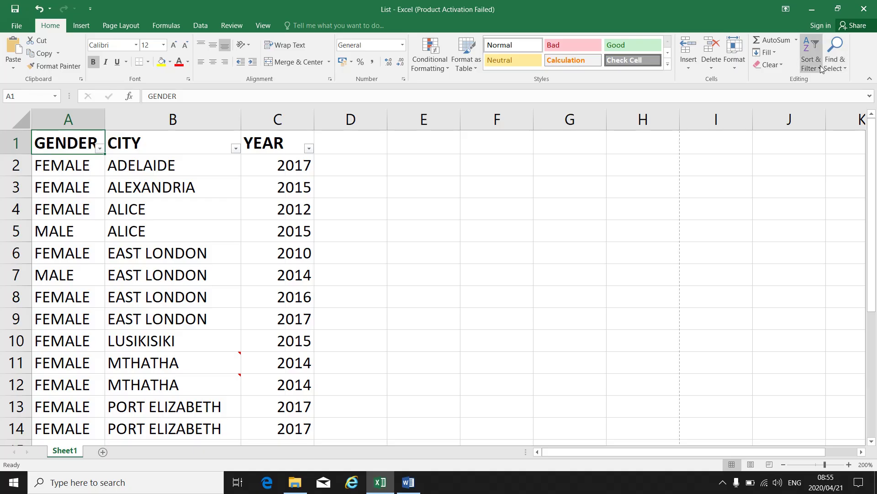
pyautogui.click(821, 66)
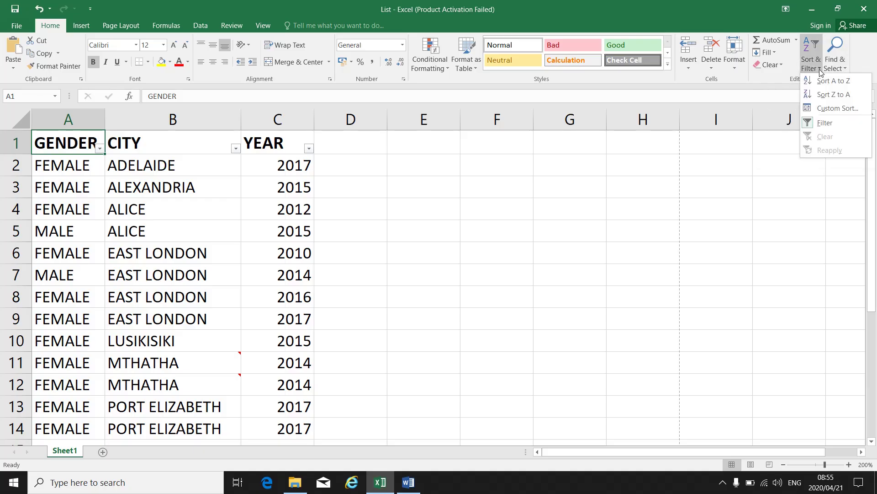
pyautogui.click(822, 127)
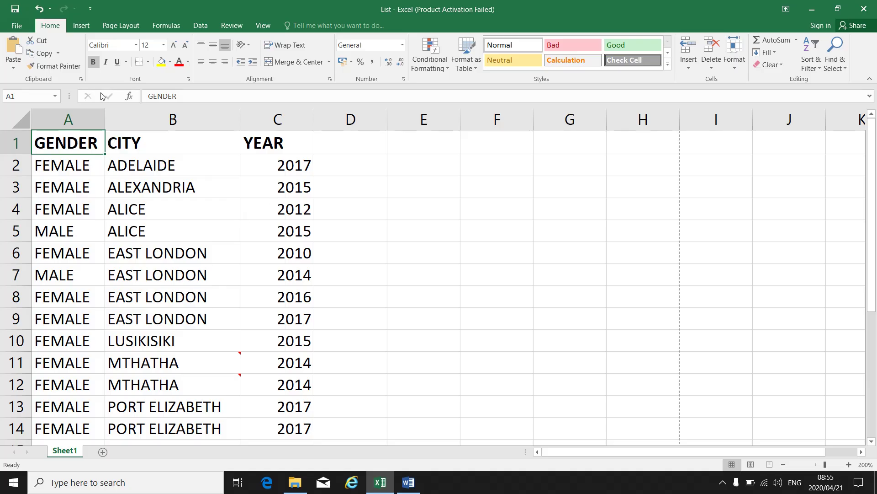
pyautogui.click(40, 9)
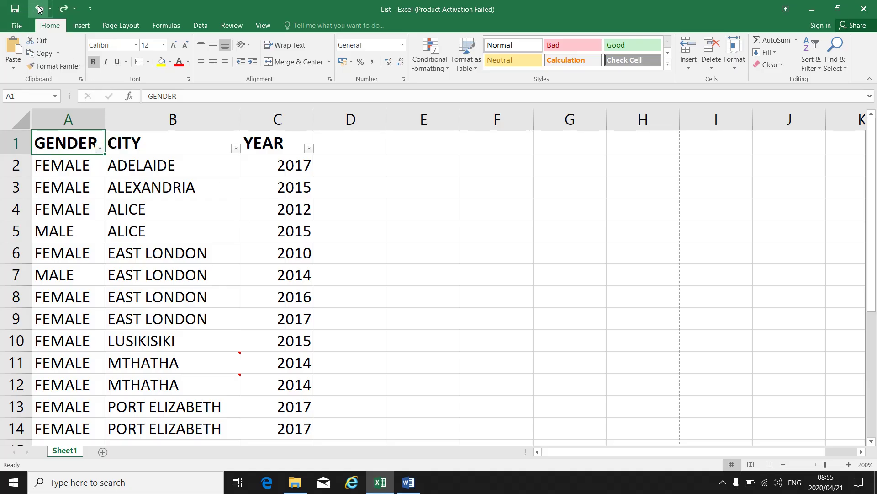
# Undo the filter and earlier sort so the list returns to original order
pyautogui.click(39, 9)
pyautogui.click(39, 9)
pyautogui.click(39, 9)
pyautogui.click(39, 9)
pyautogui.click(254, 213)
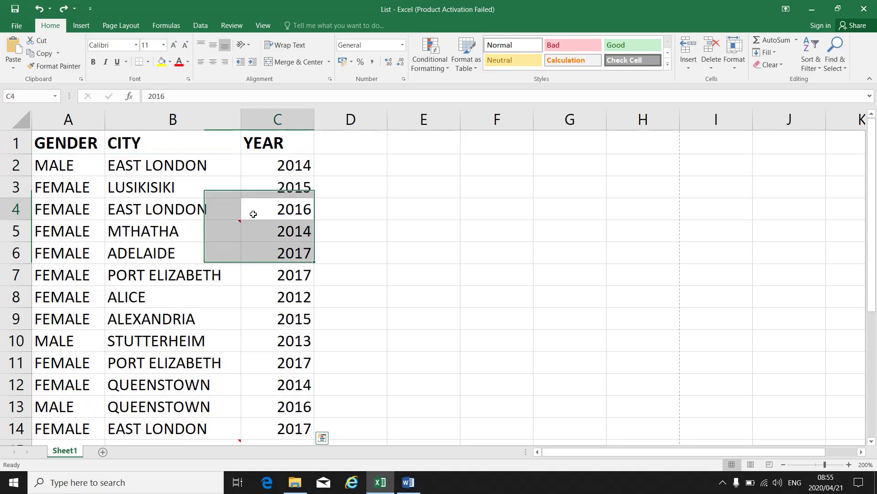
# Select the GENDER header cell A1 and bring up Custom Sort
pyautogui.click(78, 167)
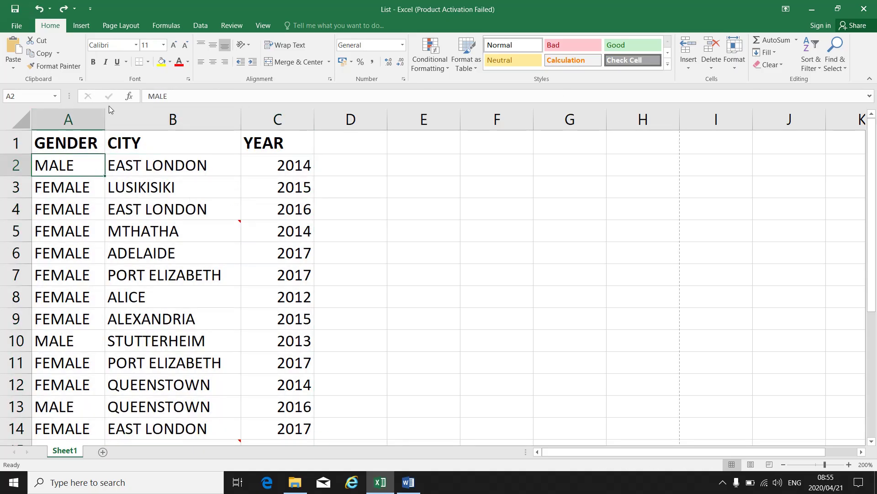
pyautogui.click(65, 142)
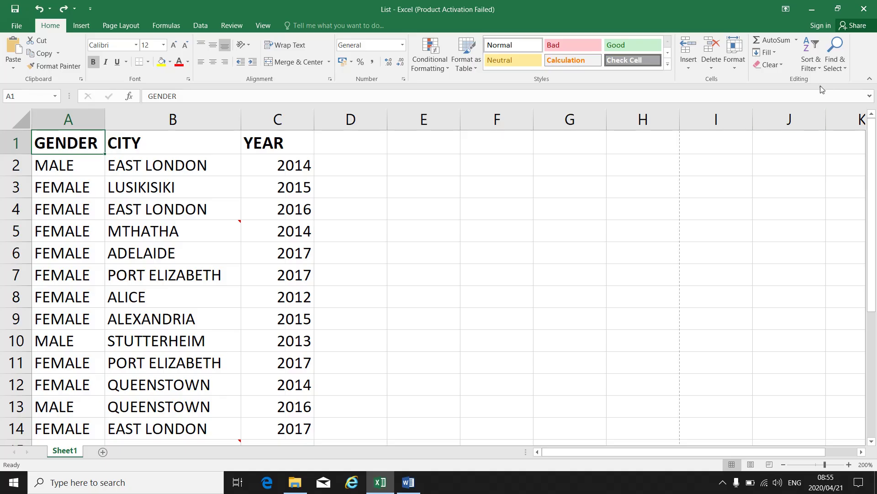
pyautogui.click(820, 69)
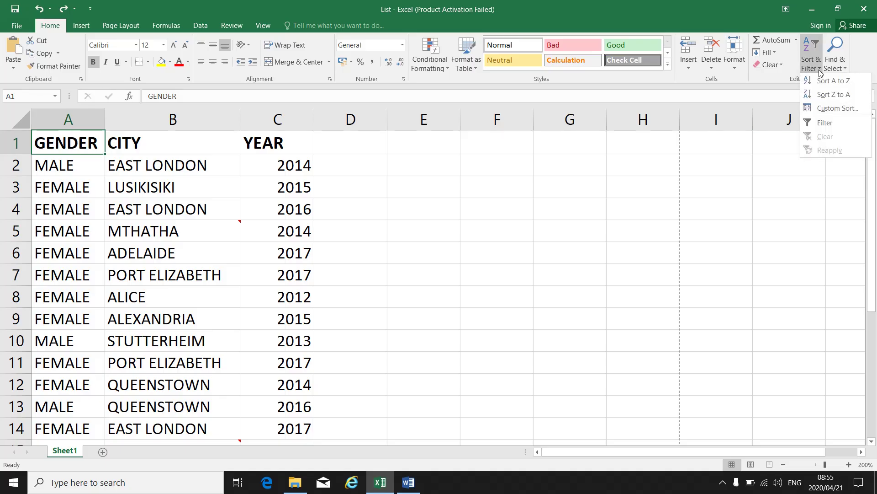
pyautogui.click(834, 111)
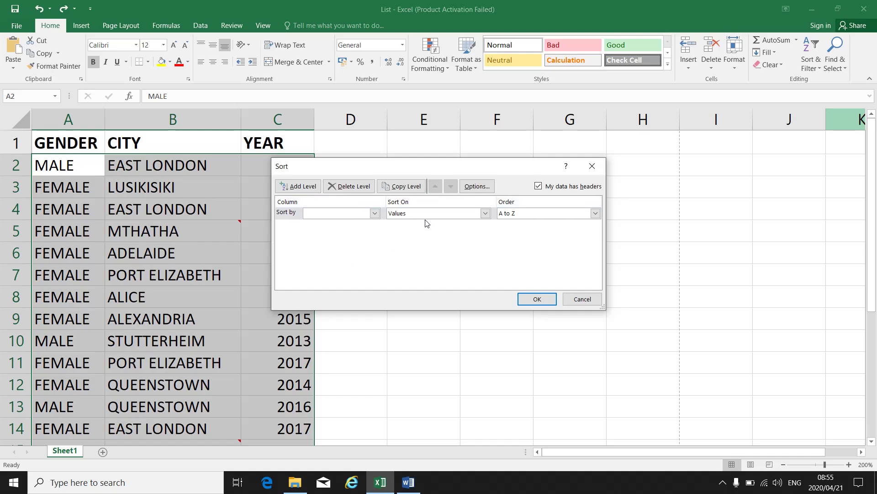
# Set the Sort dialog to CITY first, then a YEAR level Smallest to Largest, and apply
pyautogui.click(375, 214)
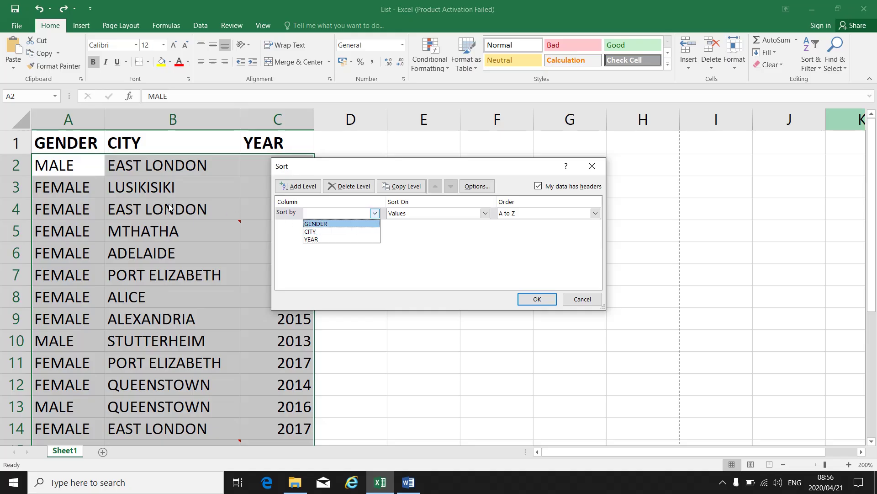
pyautogui.click(313, 231)
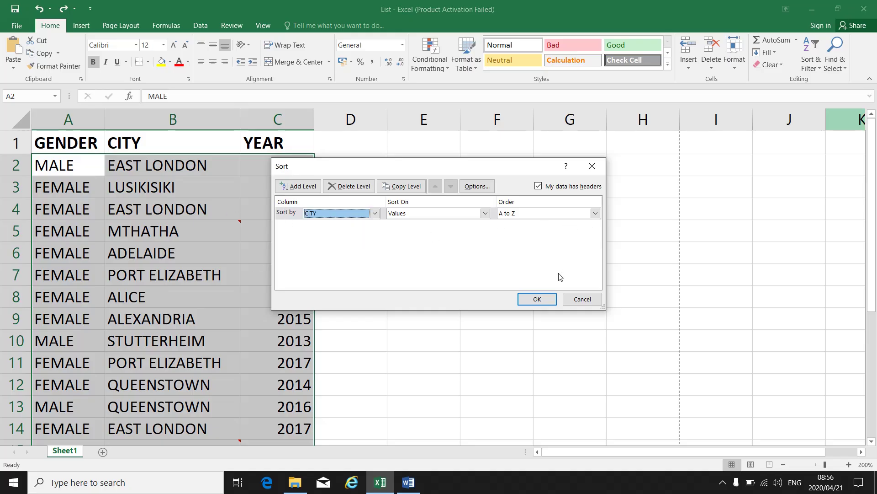
pyautogui.click(310, 188)
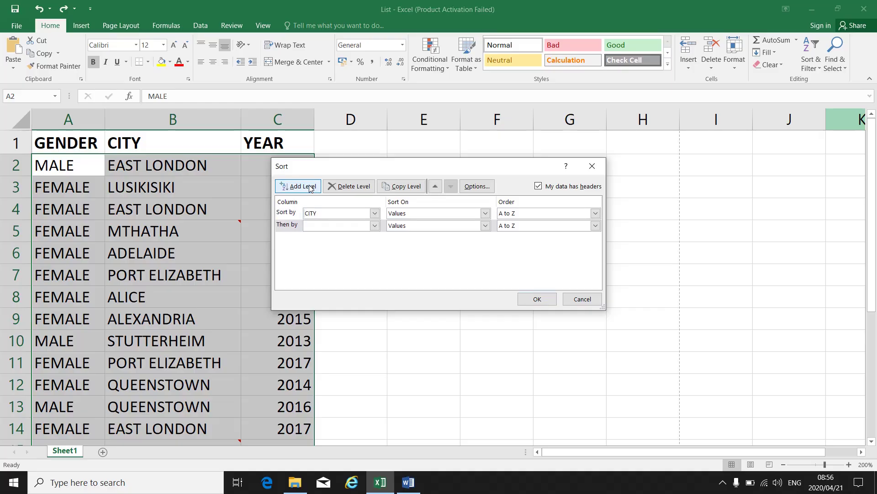
pyautogui.click(375, 225)
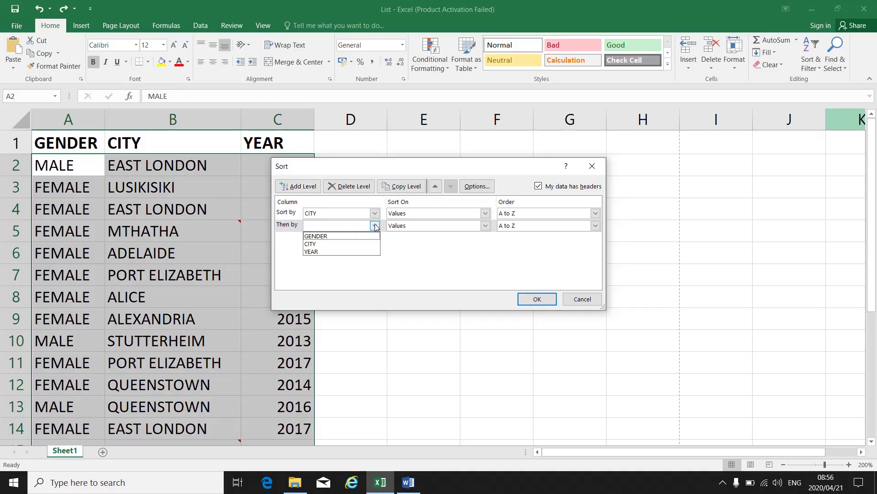
pyautogui.click(320, 251)
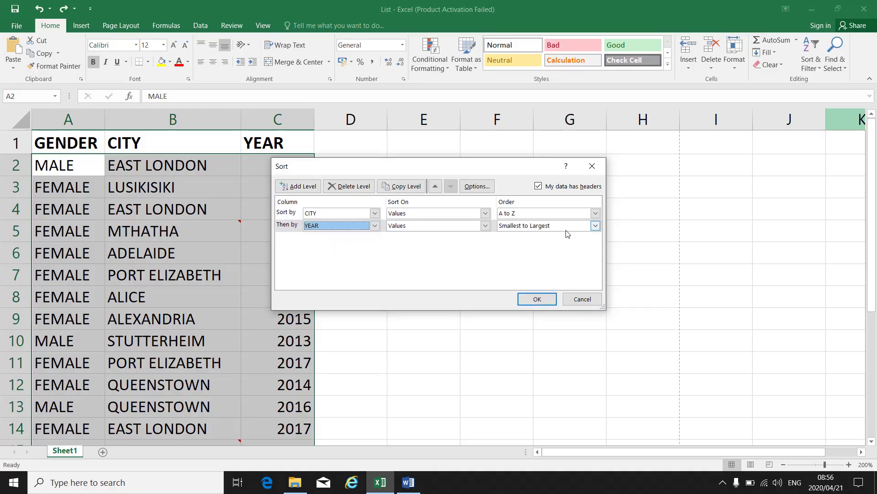
pyautogui.click(546, 297)
# Delete the second screenshot in Word and paste the new CITY-then-YEAR Sort dialog capture
pyautogui.click(803, 7)
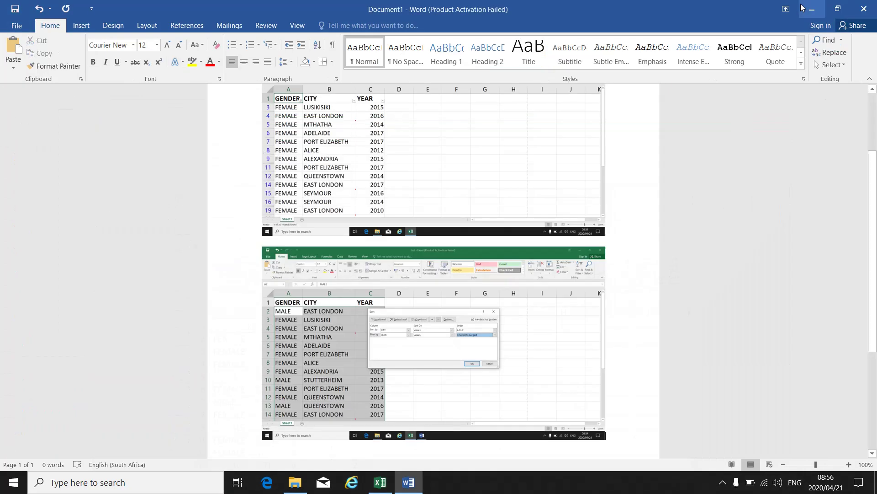
pyautogui.click(373, 389)
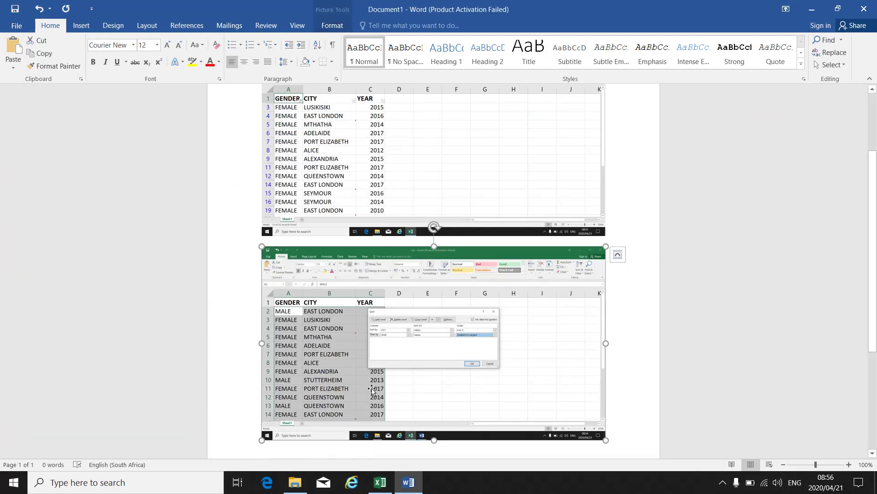
pyautogui.press('Delete')
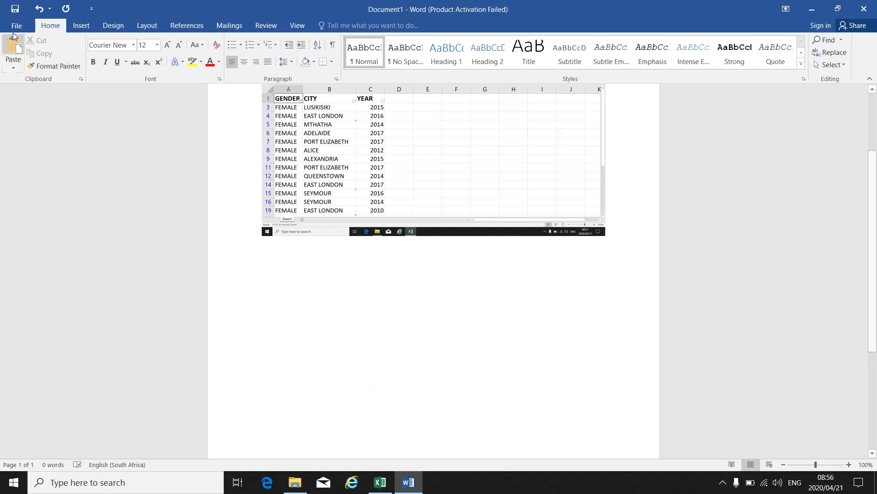
pyautogui.click(20, 51)
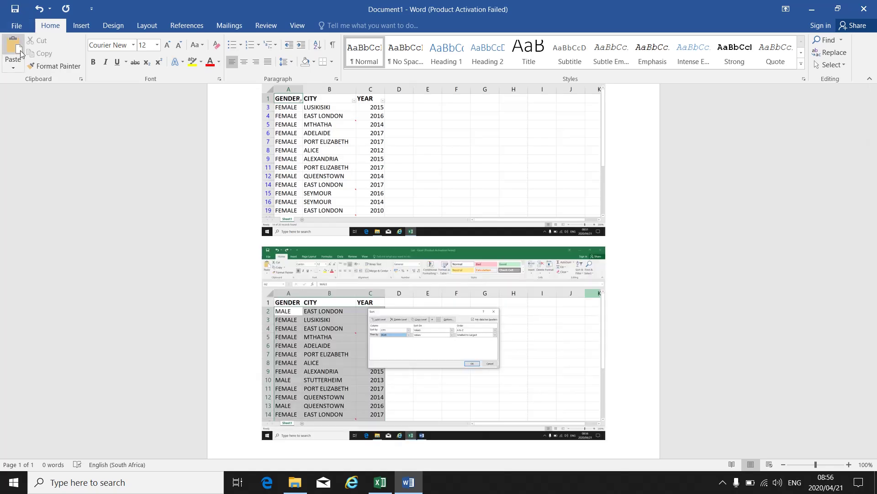